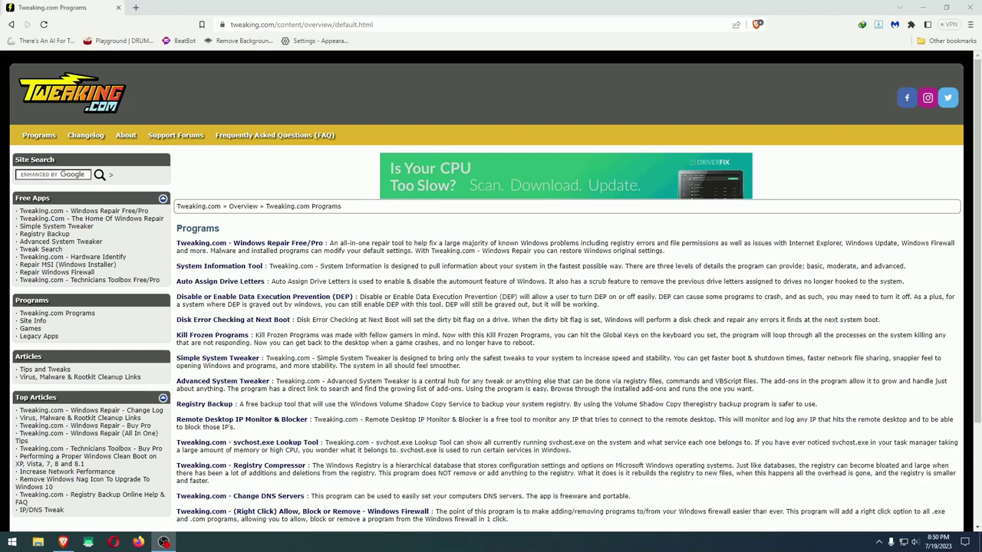
# Step: Go from the Tweaking.com programs list to the MajorGeeks Envelope Printer 2.0.1 download page
pyautogui.scroll(-2, 491, 307)
pyautogui.click(39, 135)
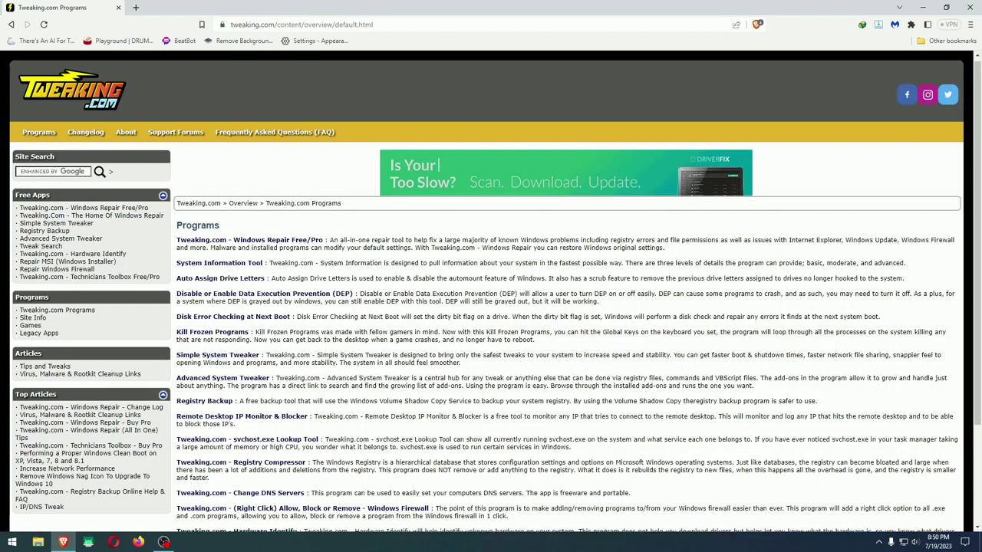
pyautogui.scroll(-3, 241, 335)
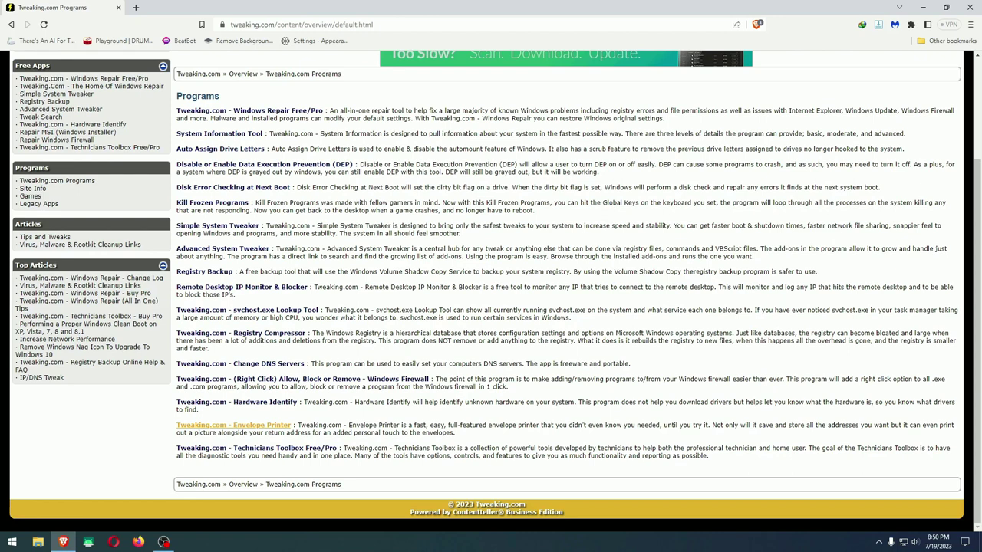
pyautogui.click(234, 425)
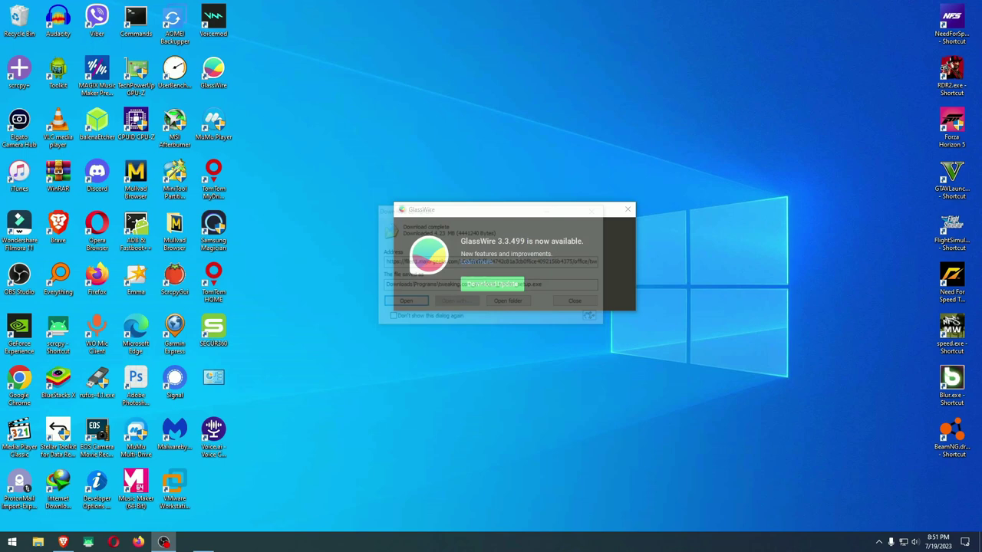
# Step: Run the finished Envelope Printer installer from Internet Download Manager
pyautogui.press('Escape')
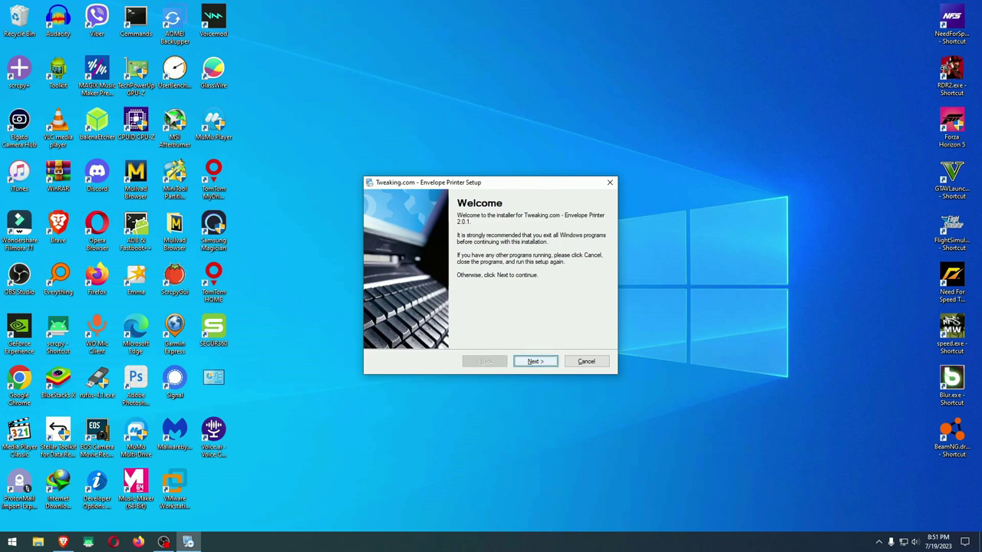
# Step: Accept the default Welcome, folder and shortcut pages, and finish installing Envelope Printer
pyautogui.press('Return')
pyautogui.press('Return')
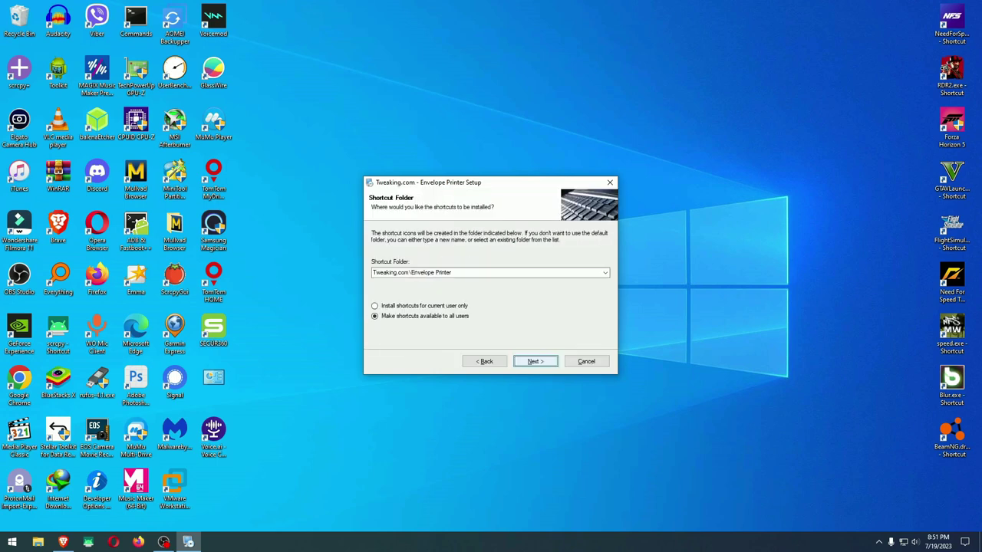
pyautogui.press('Return')
pyautogui.press('Return')
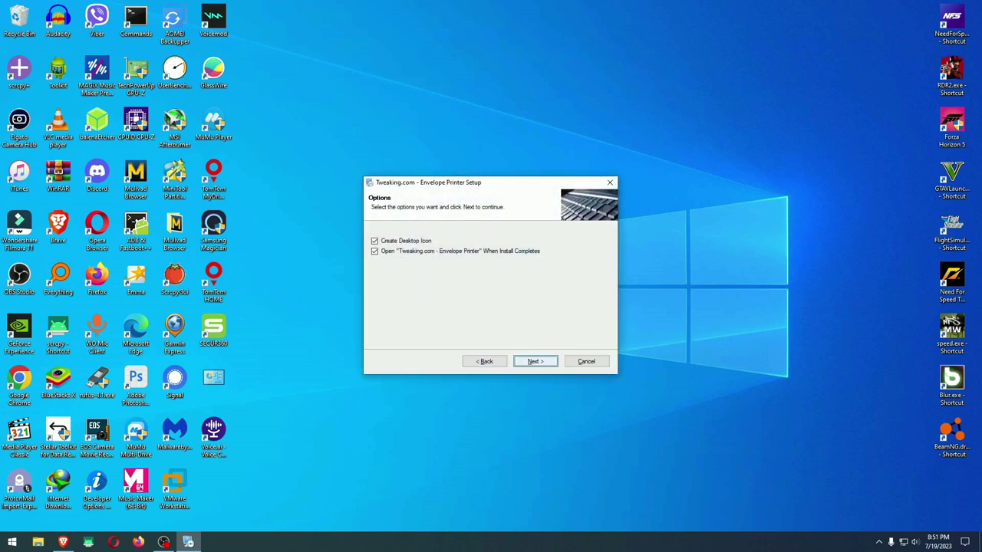
pyautogui.press('Return')
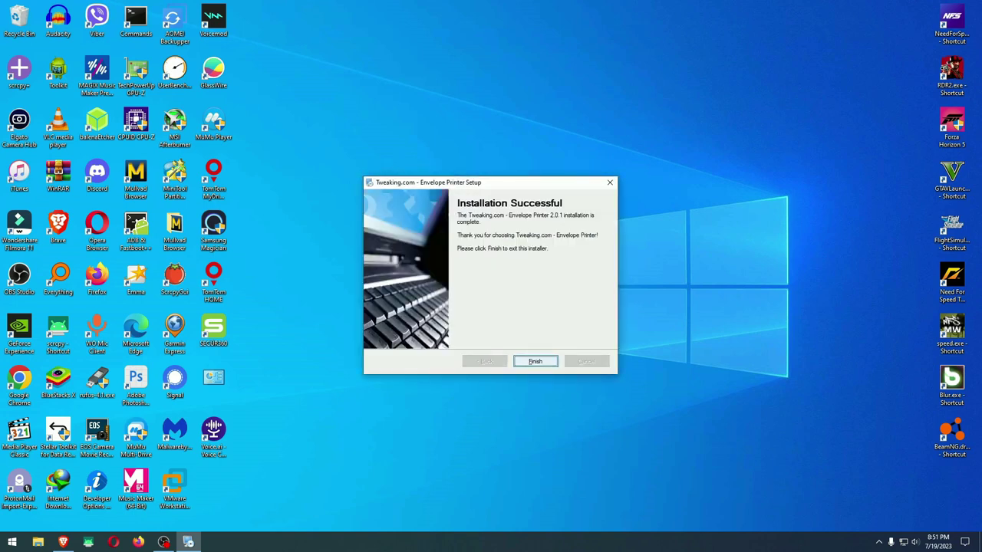
pyautogui.press('Return')
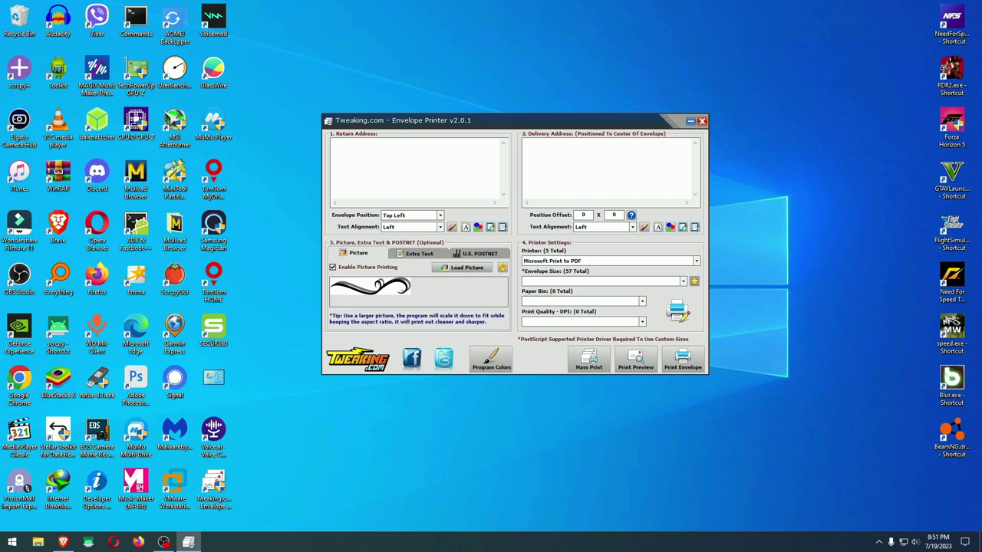
# Step: Enter the return address starting with 55555 omnitech ln
pyautogui.write('55555')
pyautogui.write(' omnitec')
pyautogui.write('h ln')
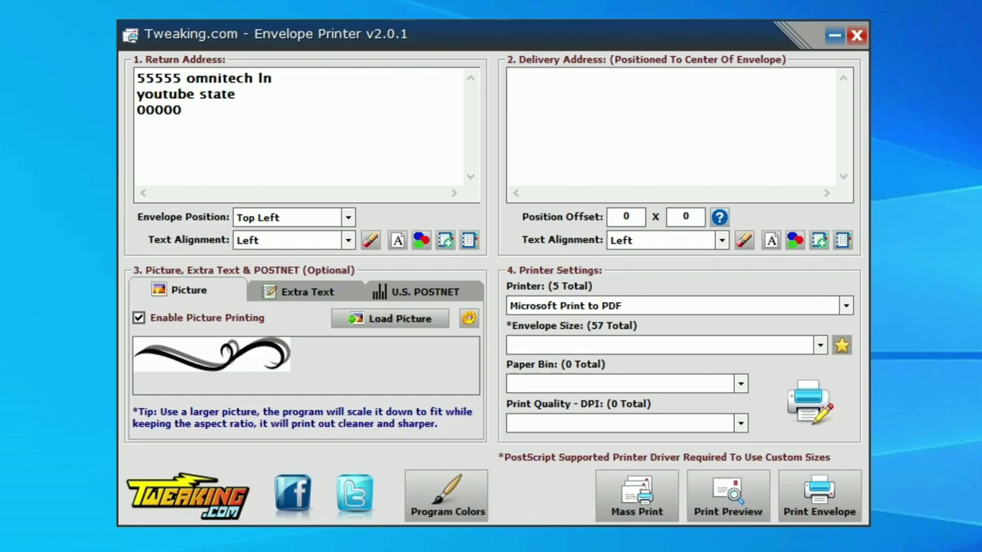
pyautogui.press('Tab')
# Step: Enter the delivery address lines youtube st, 667757657 and california, 0000
pyautogui.write('youtube s')
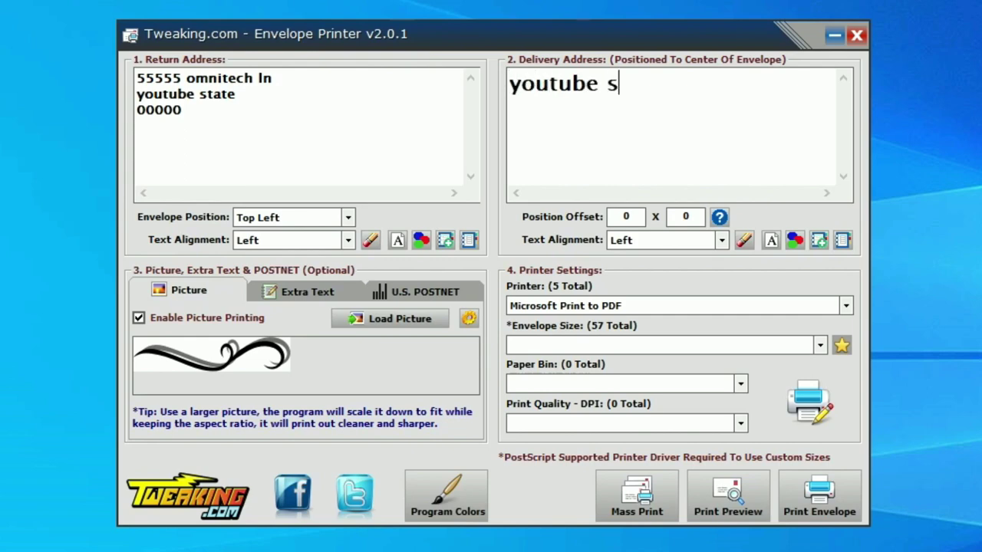
pyautogui.write('t')
pyautogui.press('Return')
pyautogui.write('6677576')
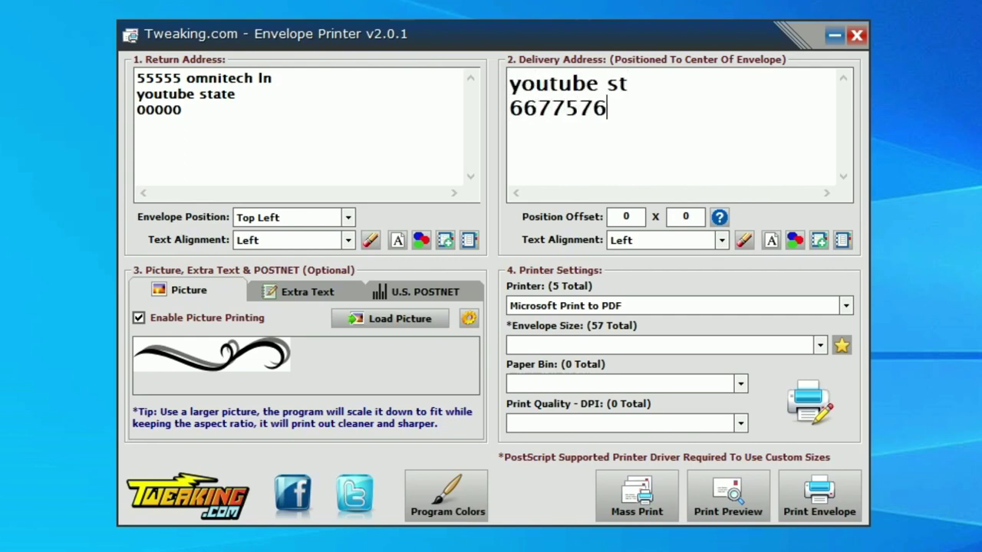
pyautogui.write('57')
pyautogui.press('Return')
pyautogui.write('cali')
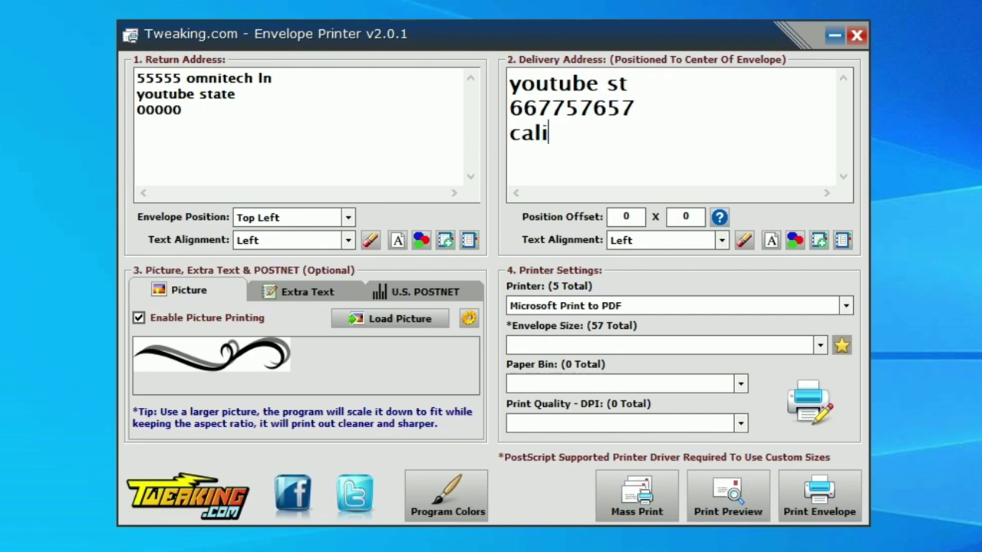
pyautogui.write('fornia, 00')
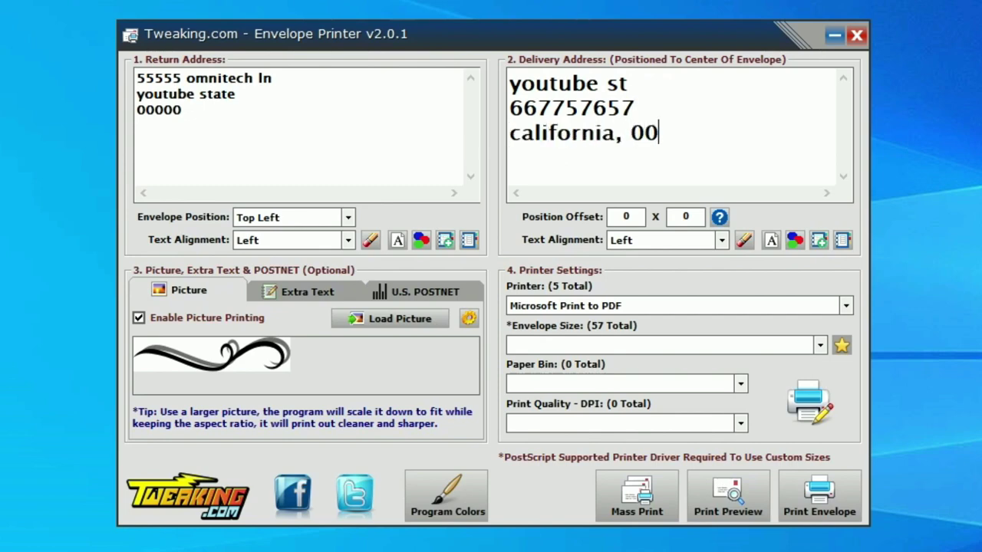
pyautogui.write('00')
pyautogui.click(794, 241)
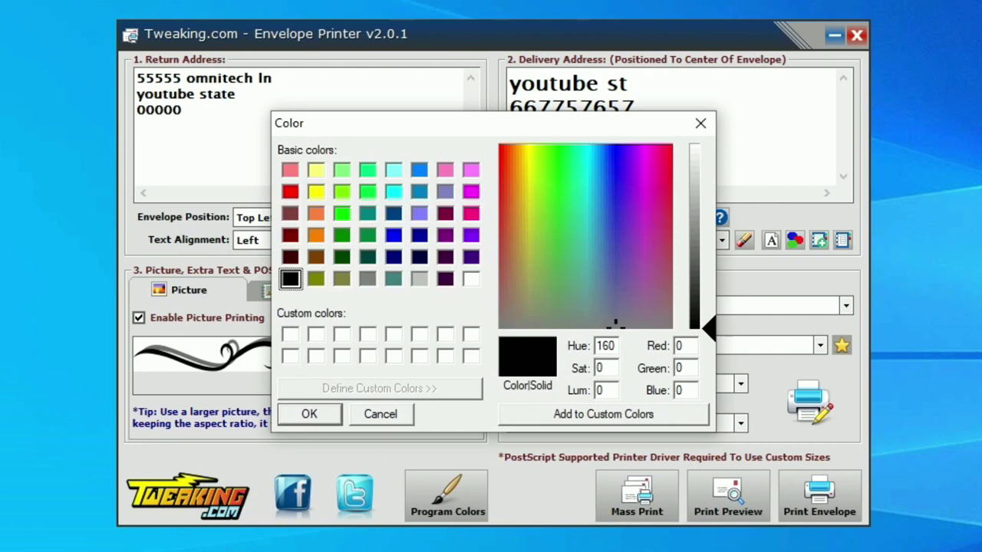
pyautogui.click(310, 414)
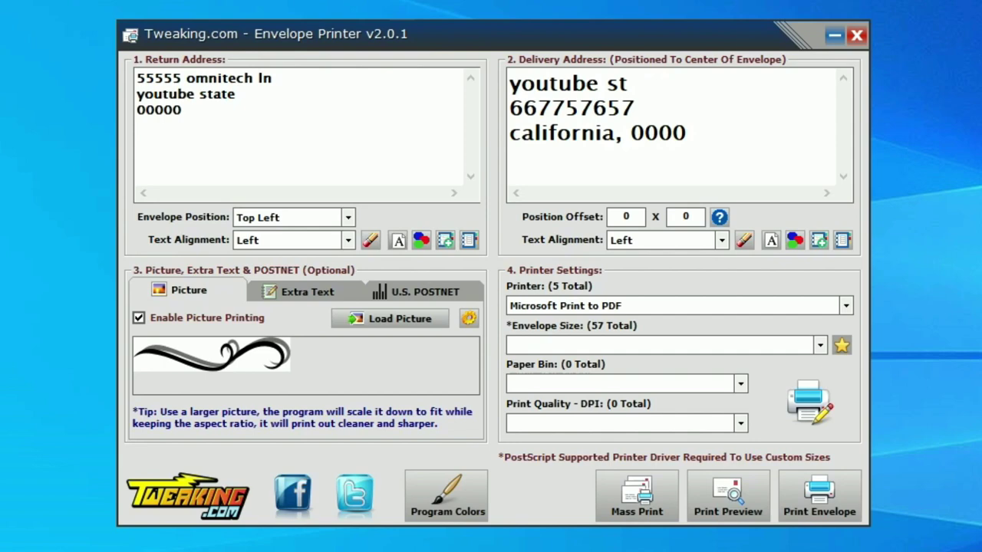
pyautogui.click(397, 240)
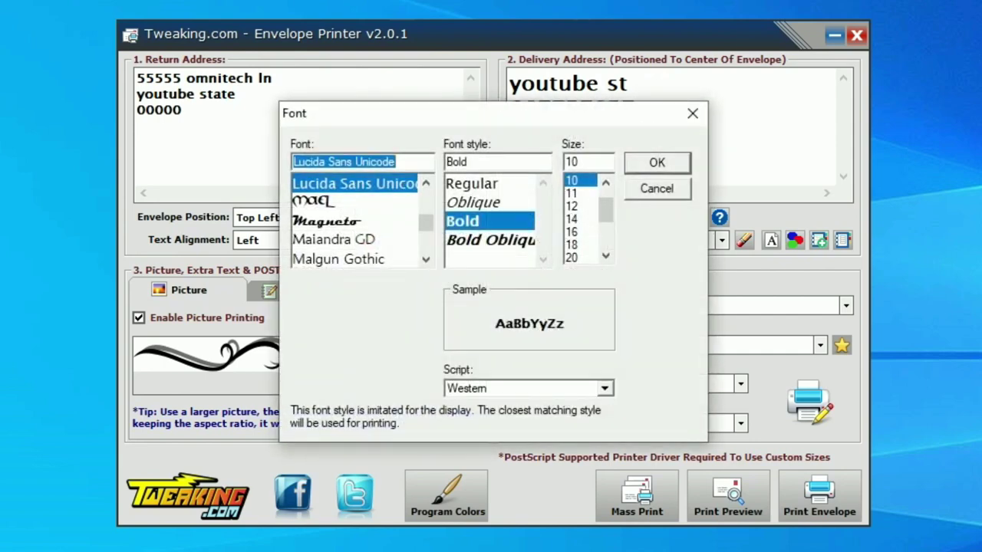
pyautogui.press('Escape')
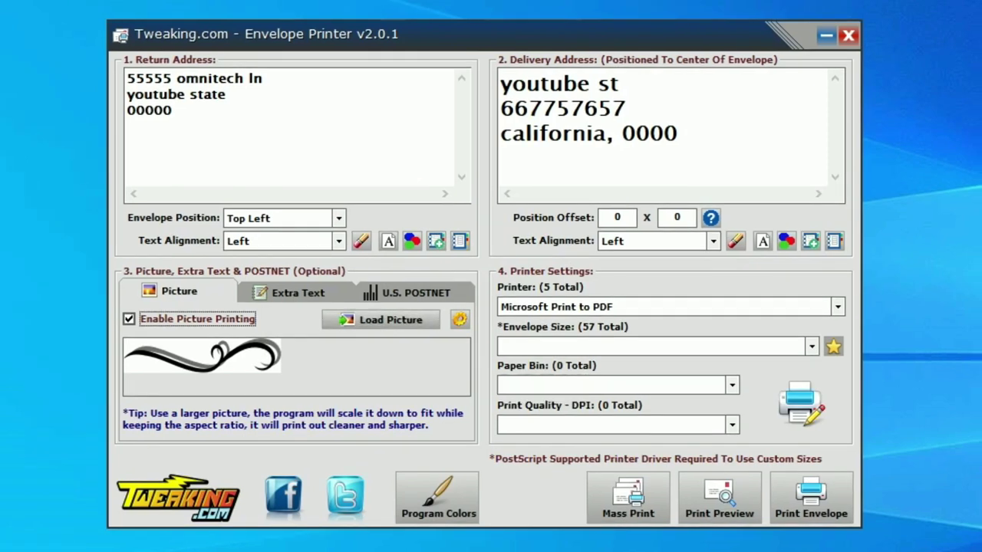
pyautogui.press('space')
pyautogui.hotkey('ctrl', 'Tab')
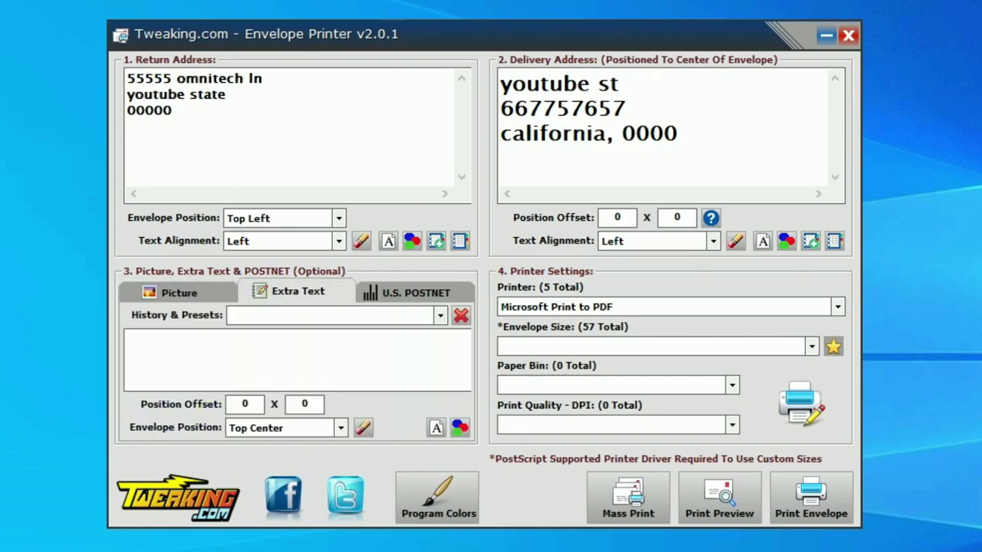
pyautogui.hotkey('alt', 'Down')
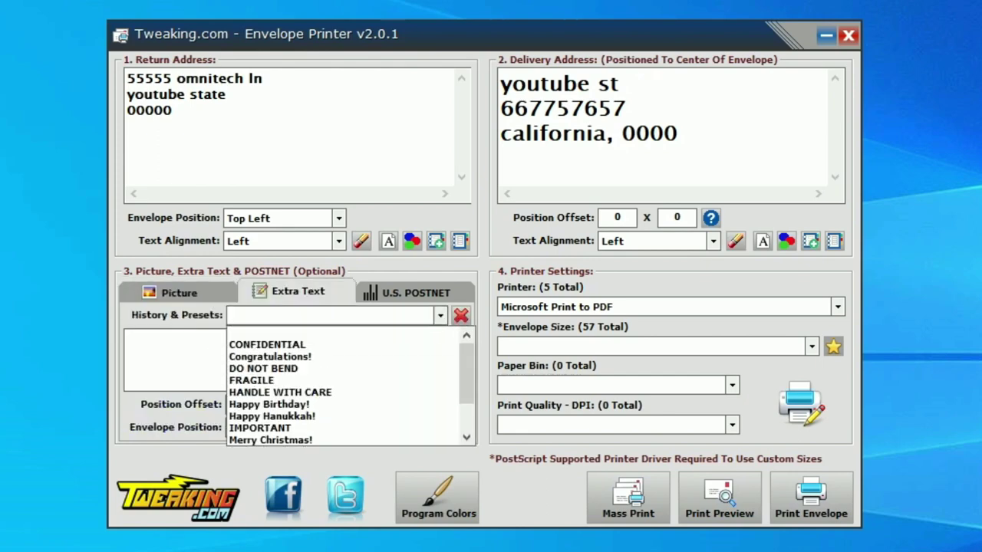
pyautogui.press('Down')
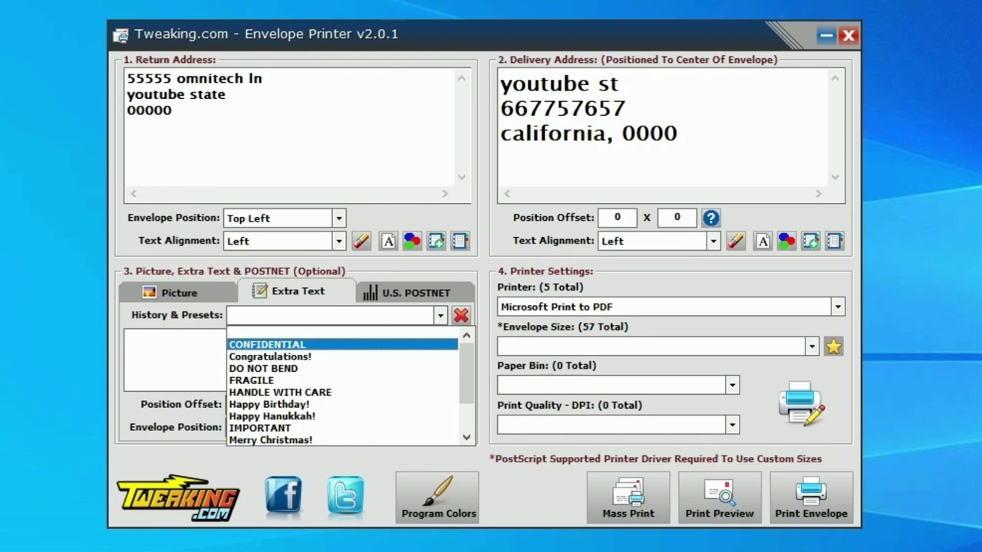
pyautogui.press('Down')
pyautogui.press('Down')
pyautogui.press('Down')
pyautogui.press('Down')
pyautogui.press('Up')
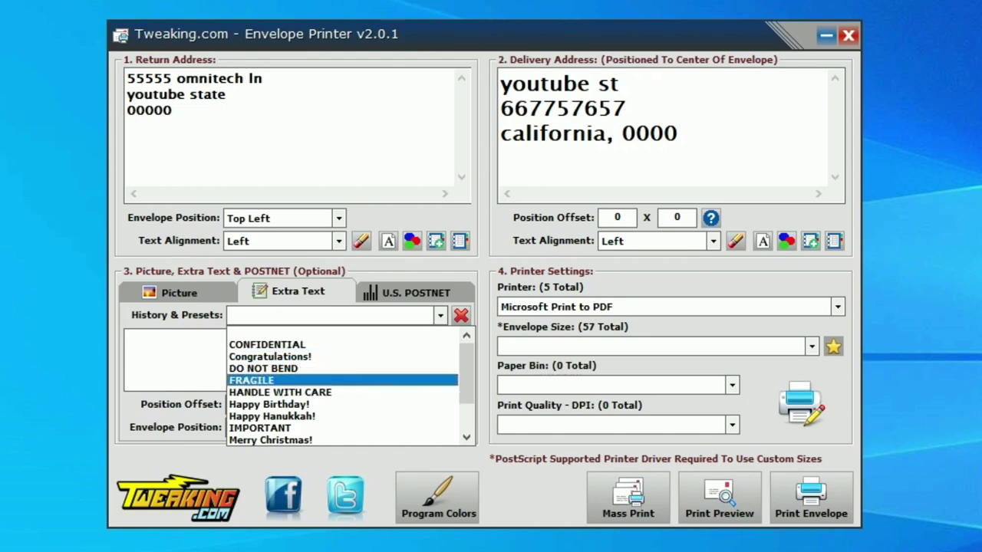
pyautogui.press('Down')
pyautogui.press('Down')
pyautogui.press('Down')
pyautogui.press('Down')
pyautogui.press('Up')
pyautogui.press('Down')
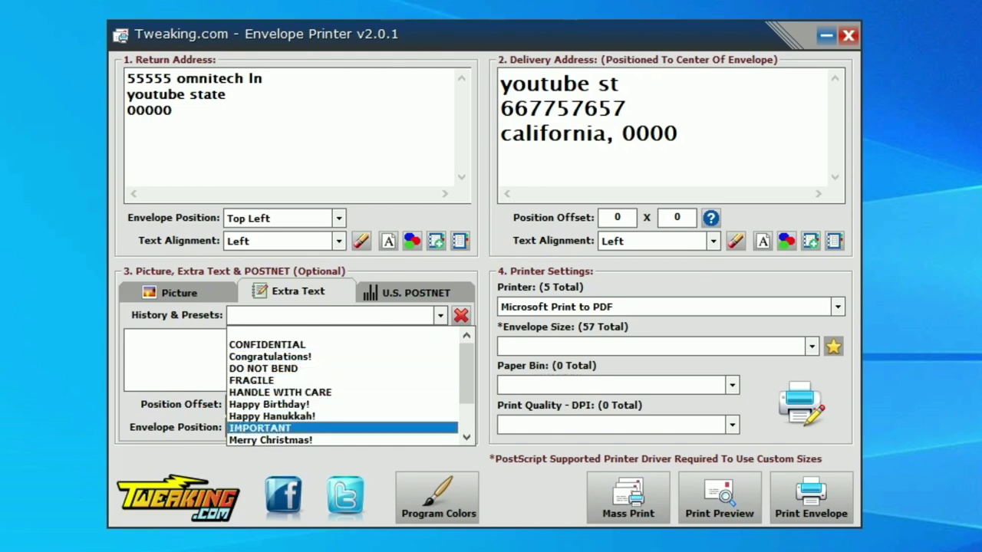
pyautogui.press('Down')
pyautogui.press('Up')
pyautogui.press('Down')
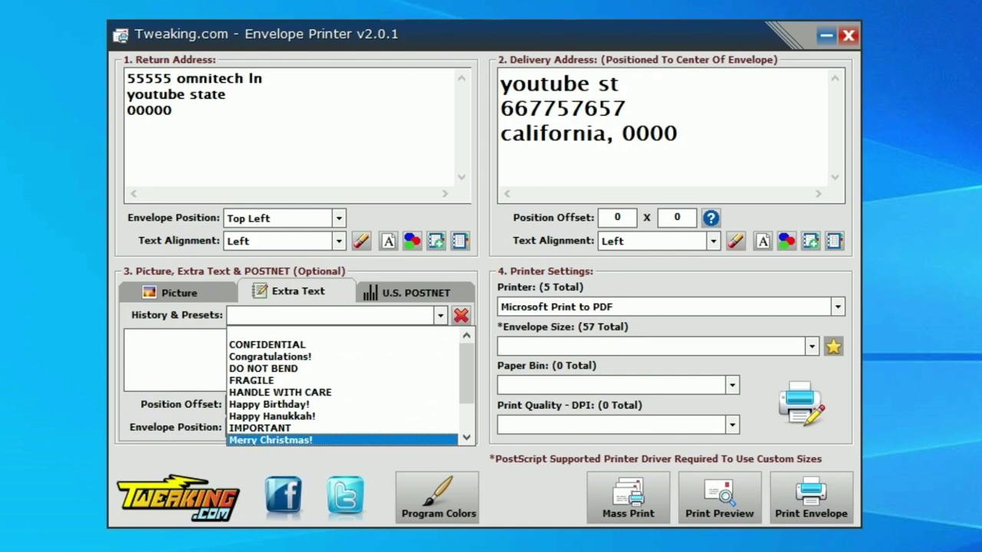
pyautogui.press('Down')
pyautogui.press('Down')
pyautogui.press('Down')
pyautogui.press('Up')
pyautogui.press('Up')
pyautogui.press('Up')
pyautogui.press('Down')
pyautogui.press('Down')
pyautogui.press('Down')
pyautogui.press('Up')
pyautogui.press('Up')
pyautogui.press('Up')
pyautogui.press('Up')
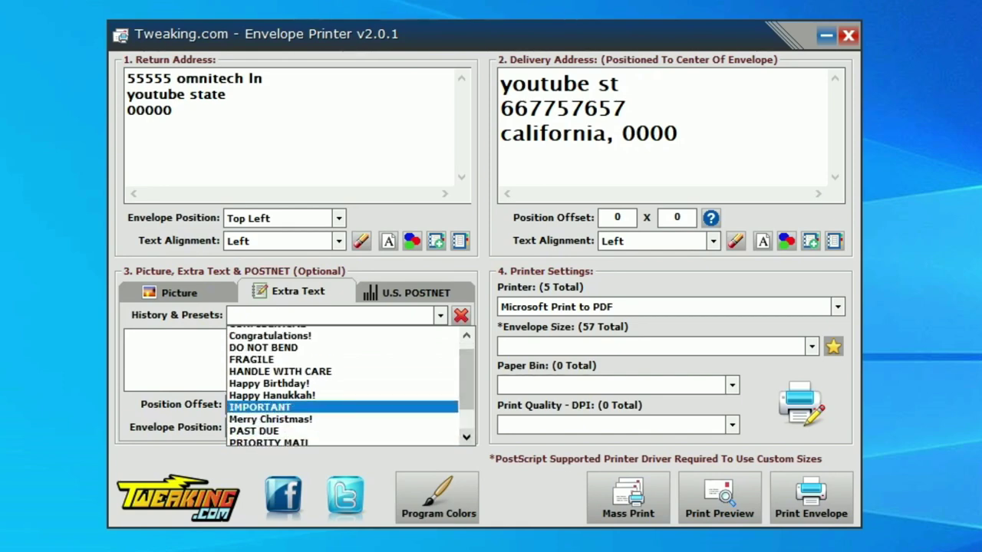
pyautogui.press('Up')
pyautogui.press('Up')
pyautogui.press('Up')
pyautogui.press('Return')
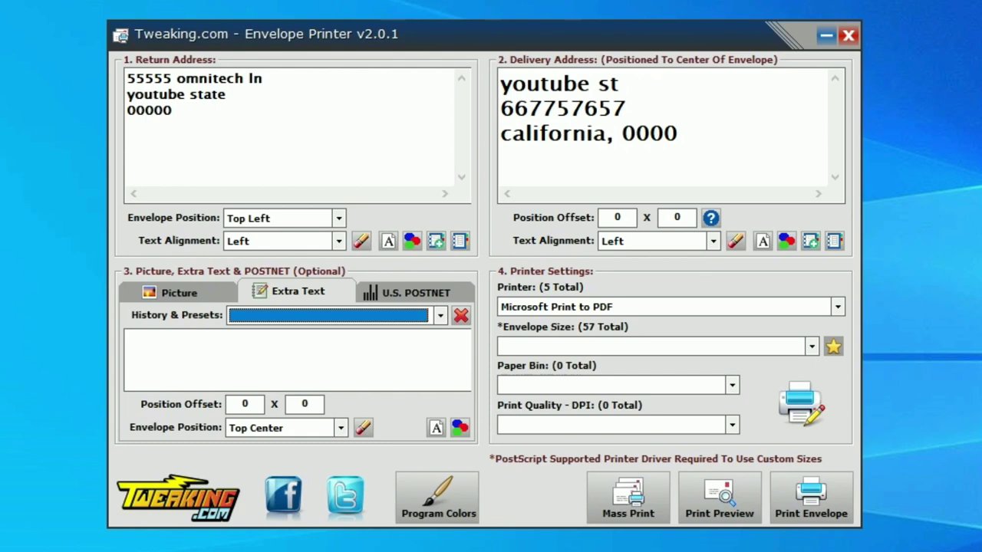
# Step: Put test text into the Extra Text field, then erase it
pyautogui.press('Tab')
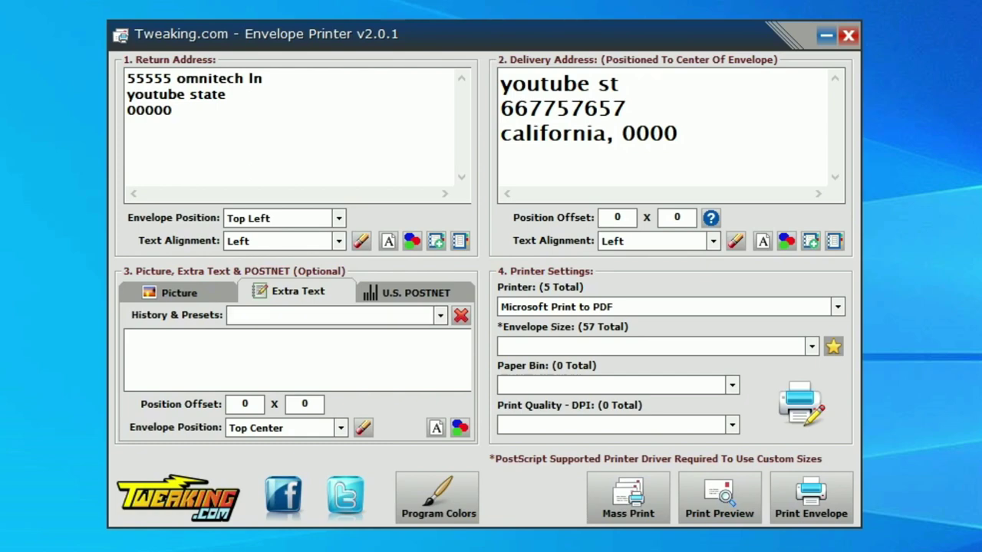
pyautogui.write('nbkjcvdhbsajfvhdfbsgjvhd')
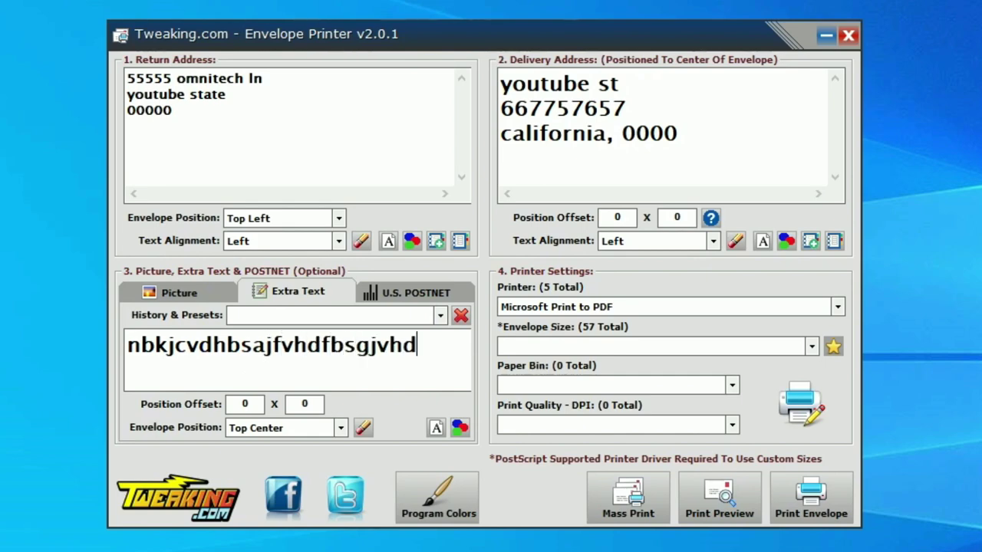
pyautogui.press('BackSpace')
pyautogui.press('BackSpace')
pyautogui.press('BackSpace')
pyautogui.press('BackSpace')
pyautogui.press('BackSpace')
pyautogui.press('BackSpace')
pyautogui.press('BackSpace')
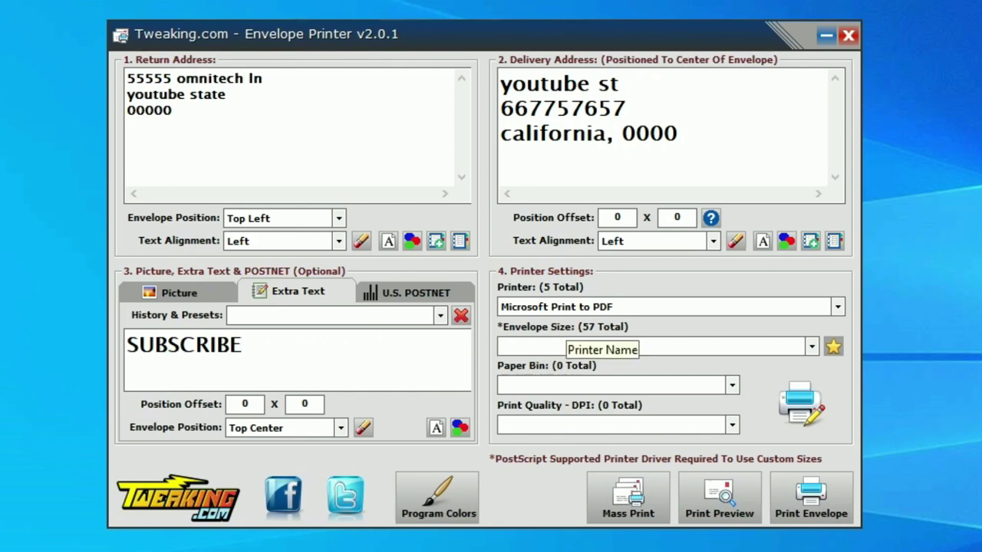
# Step: Check the printer list, keeping Microsoft Print to PDF selected
pyautogui.click(565, 307)
pyautogui.click(565, 332)
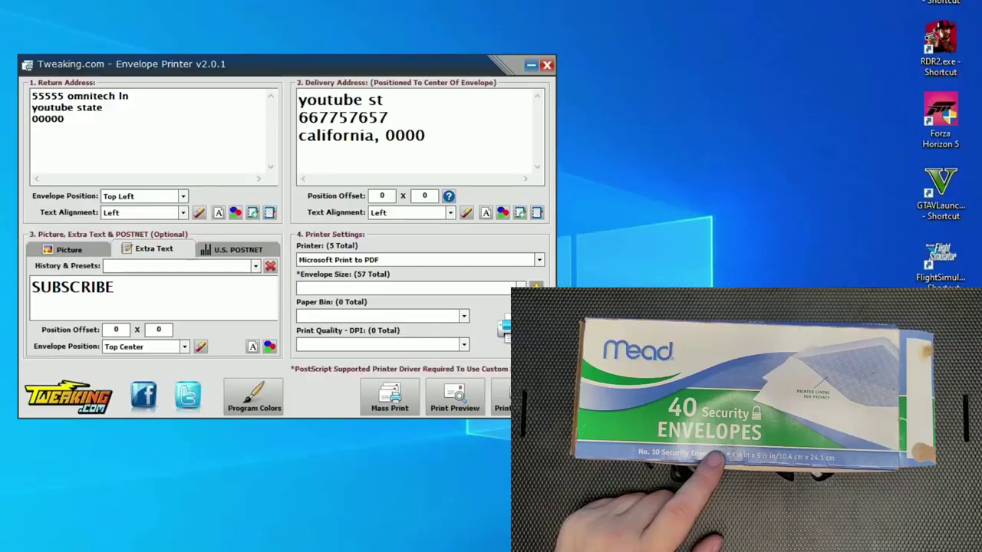
# Step: Choose Custom - US Official 10 (4.125x9.5) inches from the Envelope Size list
pyautogui.click(520, 287)
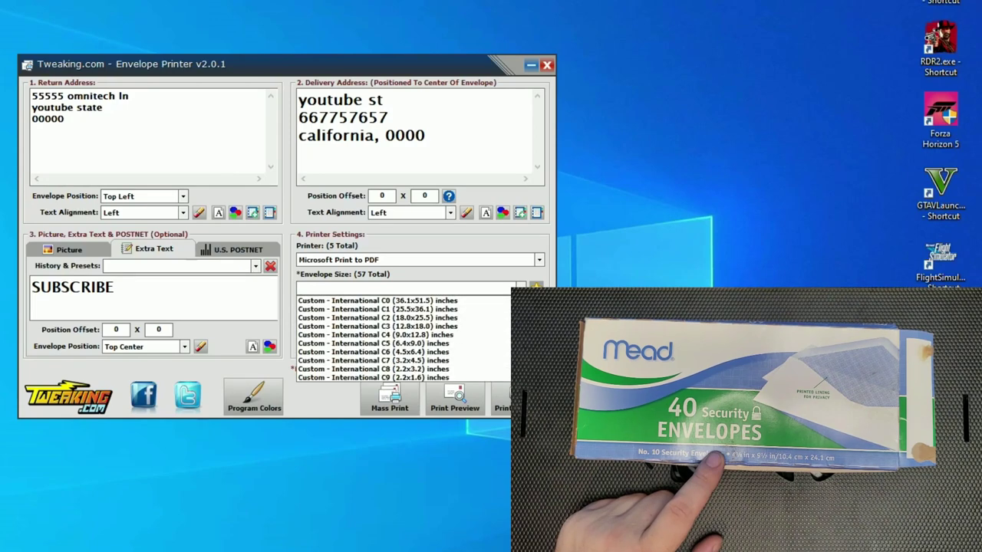
pyautogui.scroll(-5, 403, 338)
pyautogui.scroll(-2, 403, 338)
pyautogui.scroll(-2, 403, 337)
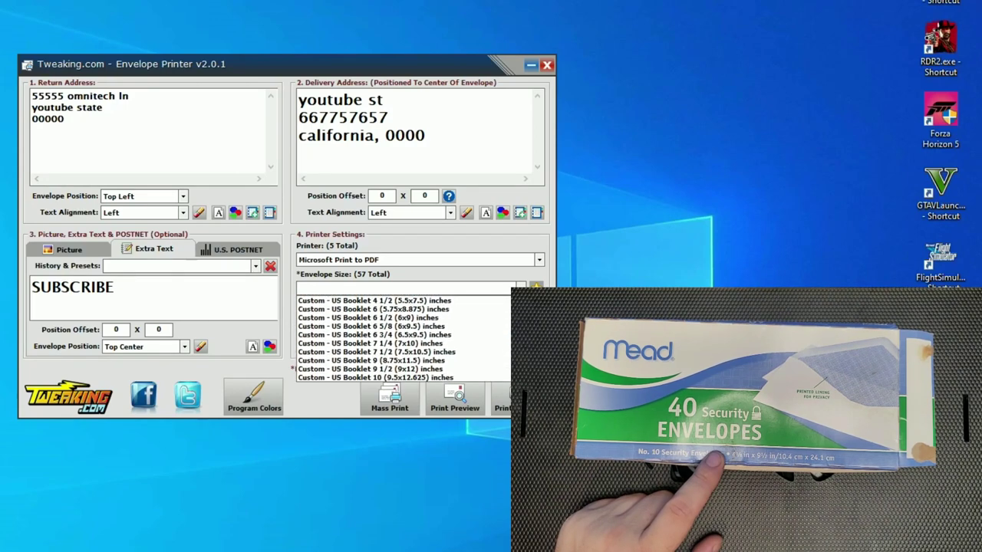
pyautogui.scroll(-2, 402, 337)
pyautogui.scroll(-1, 403, 337)
pyautogui.scroll(-2, 403, 338)
pyautogui.scroll(-2, 402, 337)
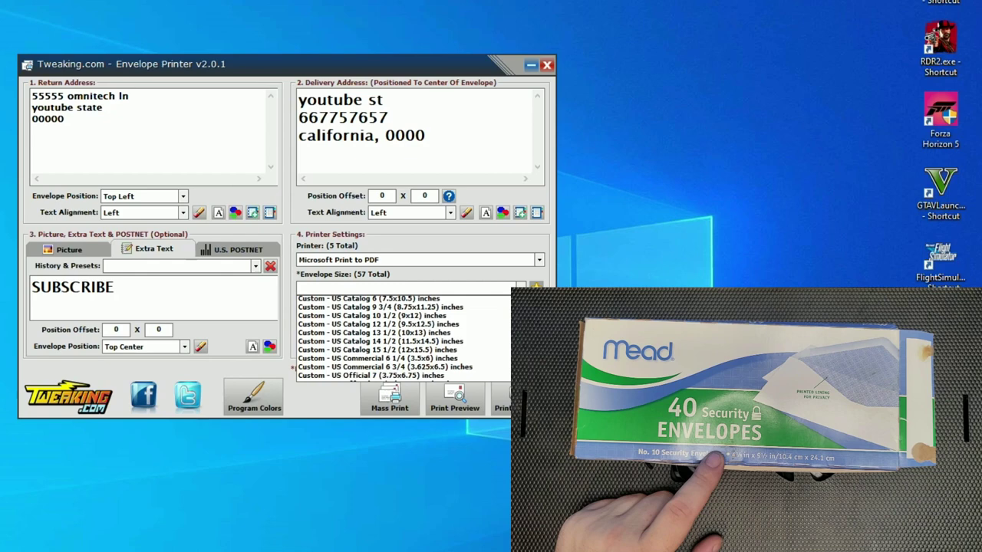
pyautogui.scroll(-1, 402, 337)
pyautogui.scroll(-1, 403, 337)
pyautogui.scroll(-1, 403, 337)
pyautogui.scroll(-1, 402, 338)
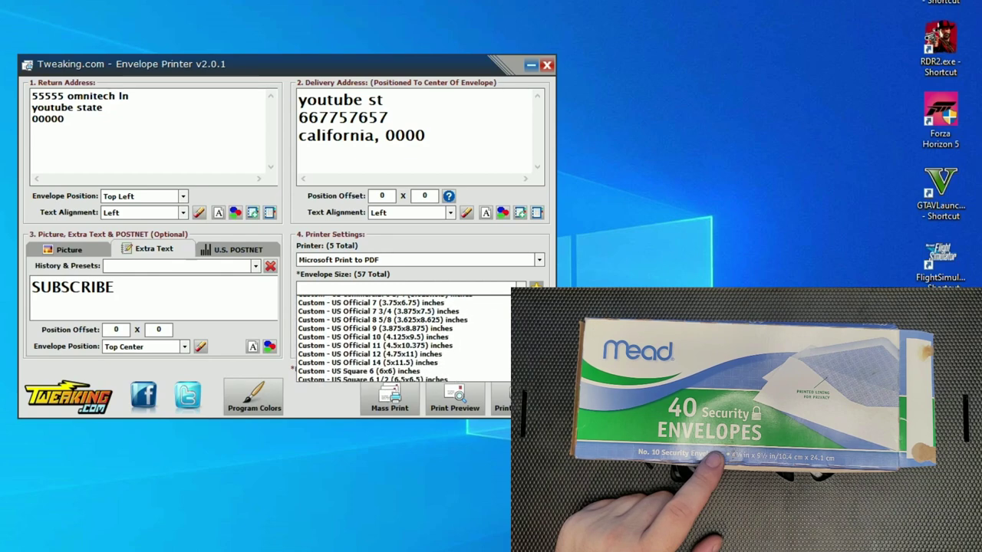
pyautogui.scroll(-1, 402, 338)
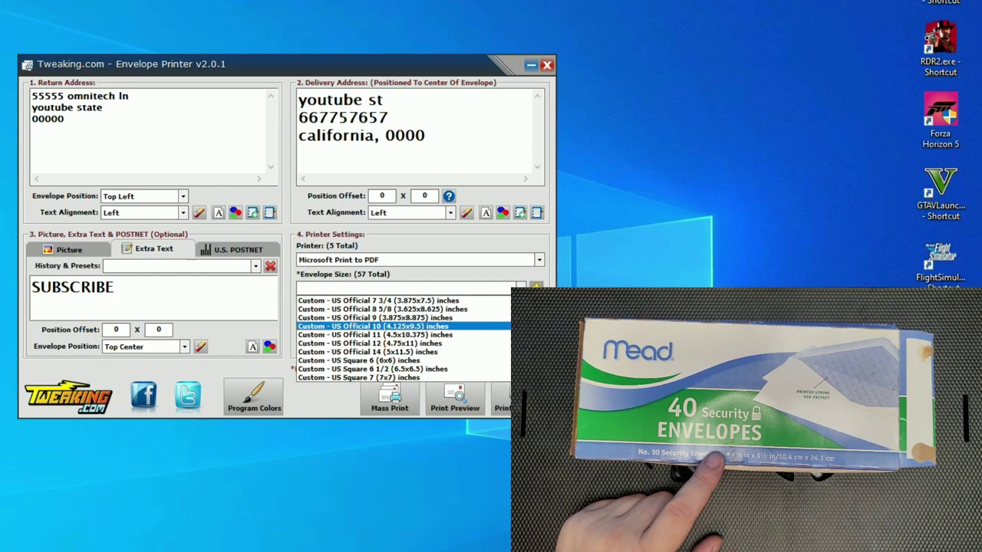
pyautogui.press('Return')
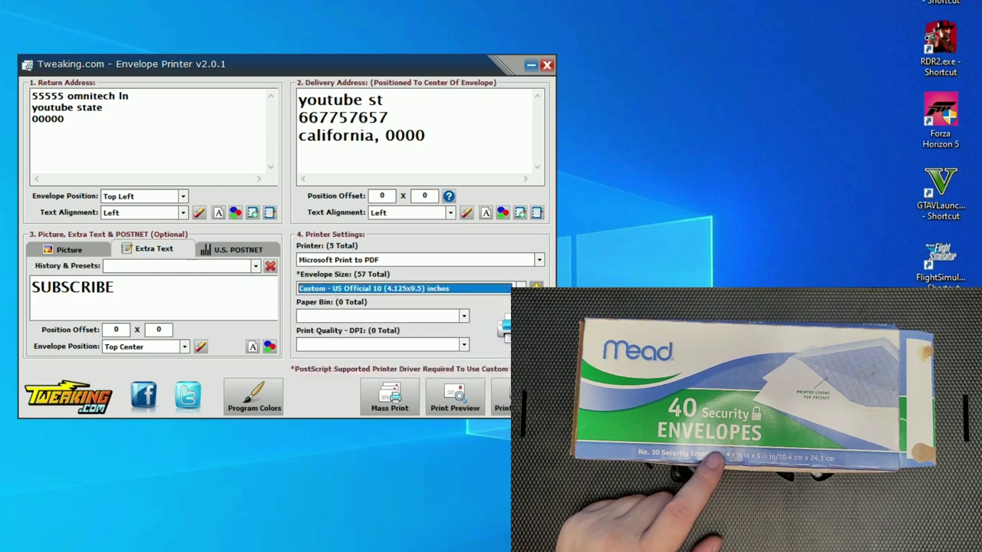
pyautogui.press('Tab')
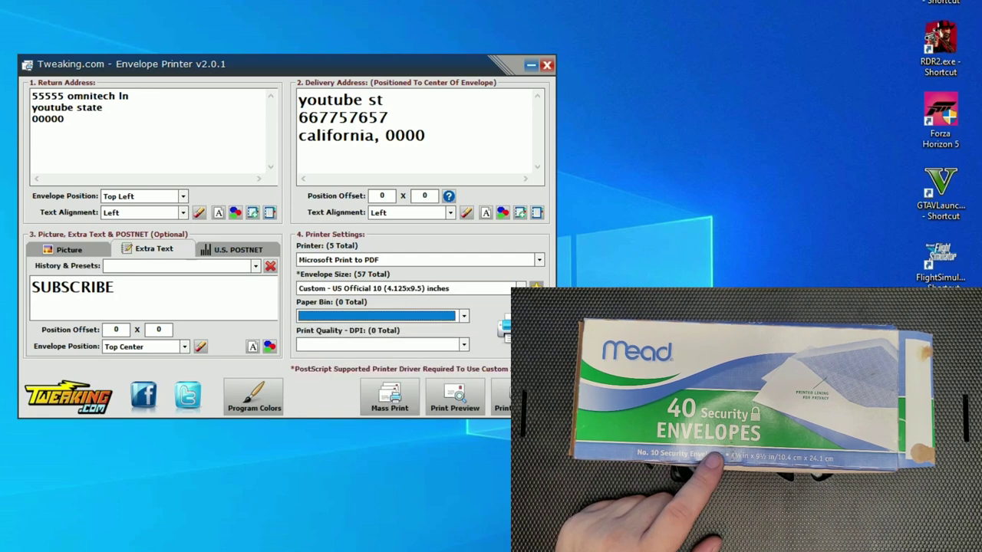
pyautogui.press('Tab')
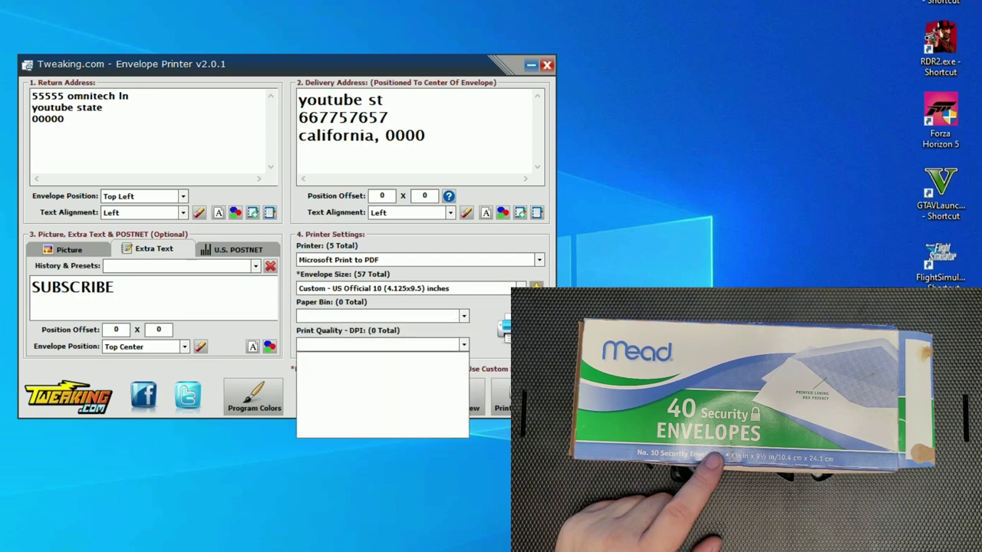
pyautogui.hotkey('shift', 'Tab')
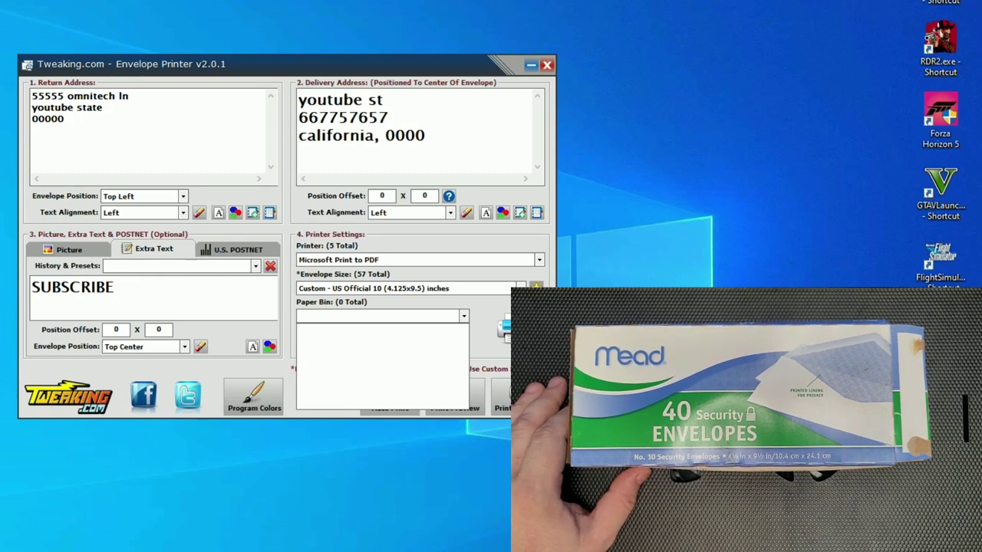
pyautogui.press('Escape')
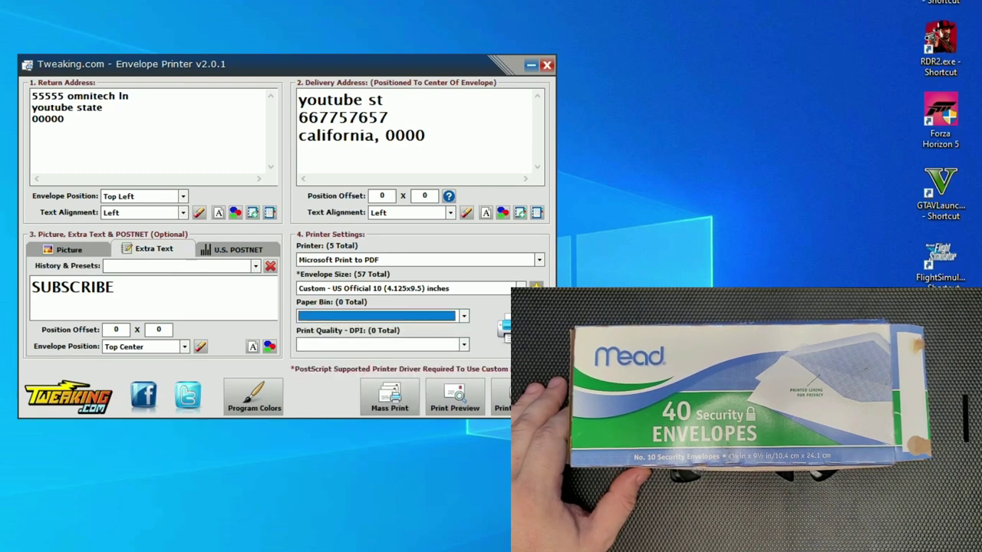
pyautogui.press('Tab')
pyautogui.hotkey('alt', 'Down')
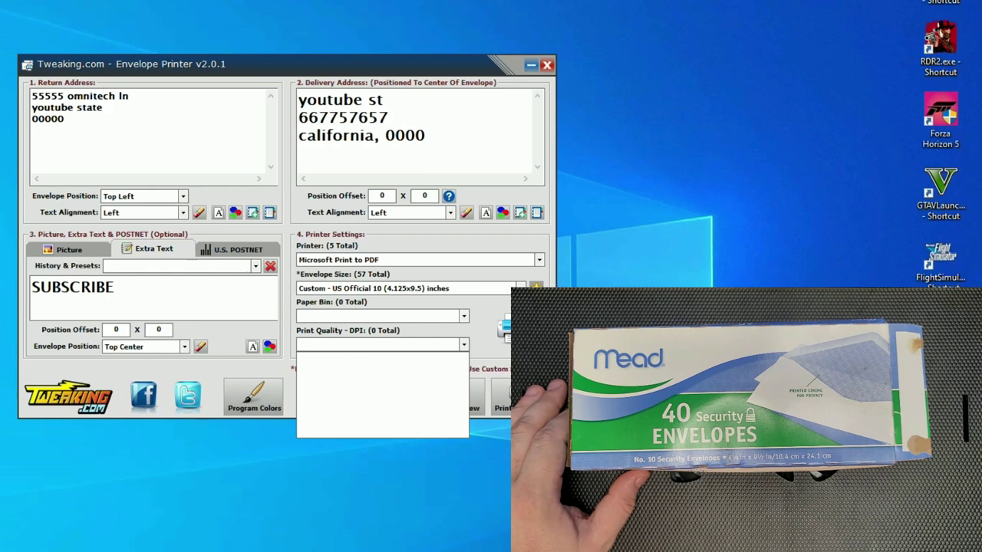
pyautogui.press('Escape')
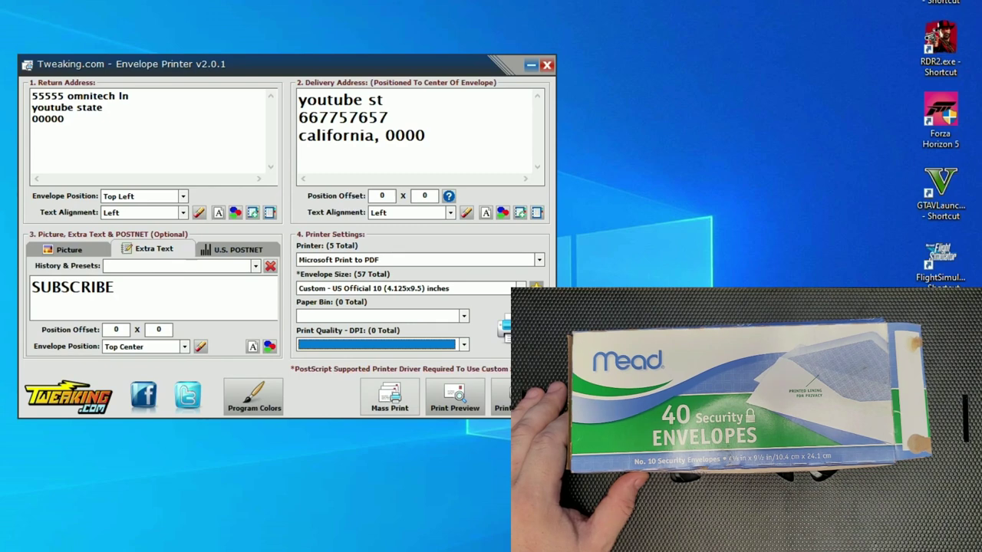
pyautogui.click(390, 396)
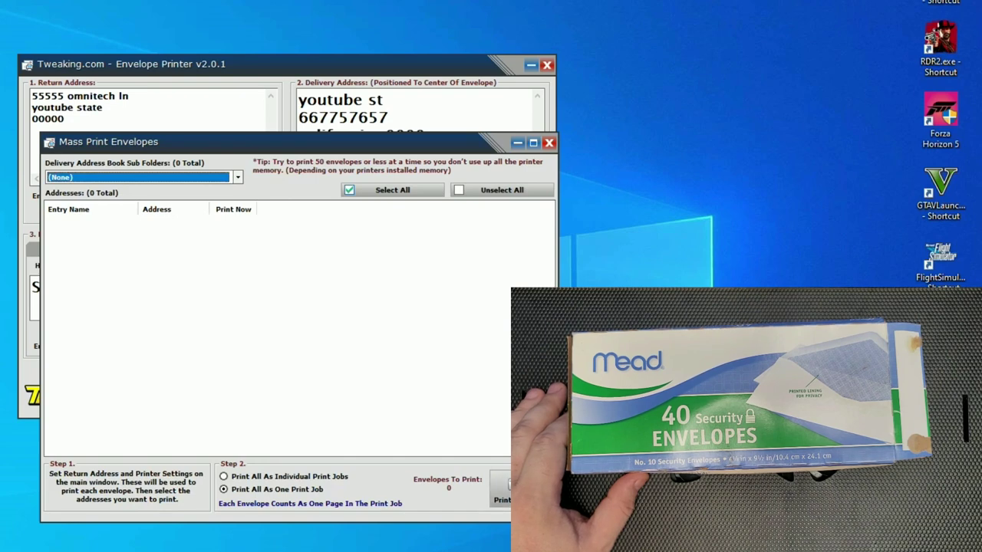
pyautogui.click(548, 143)
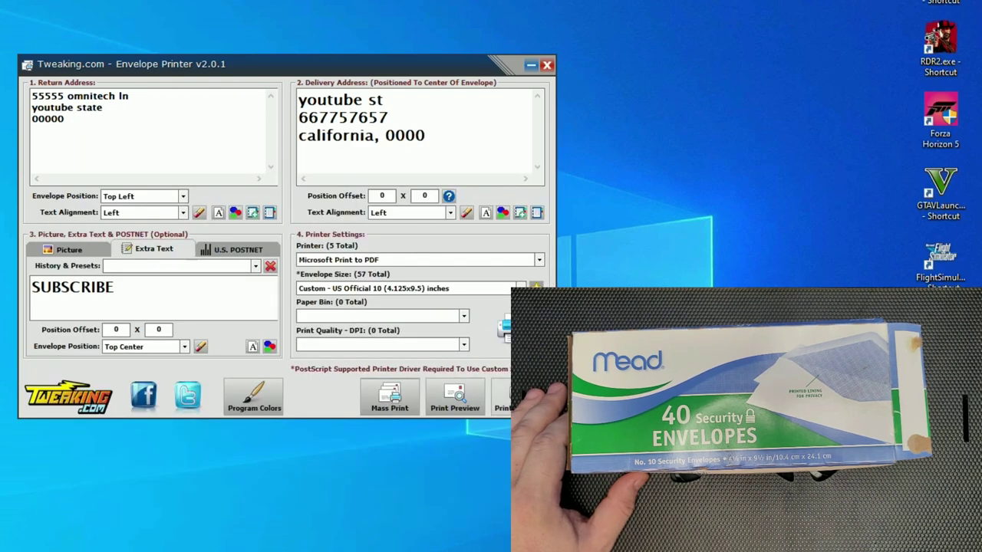